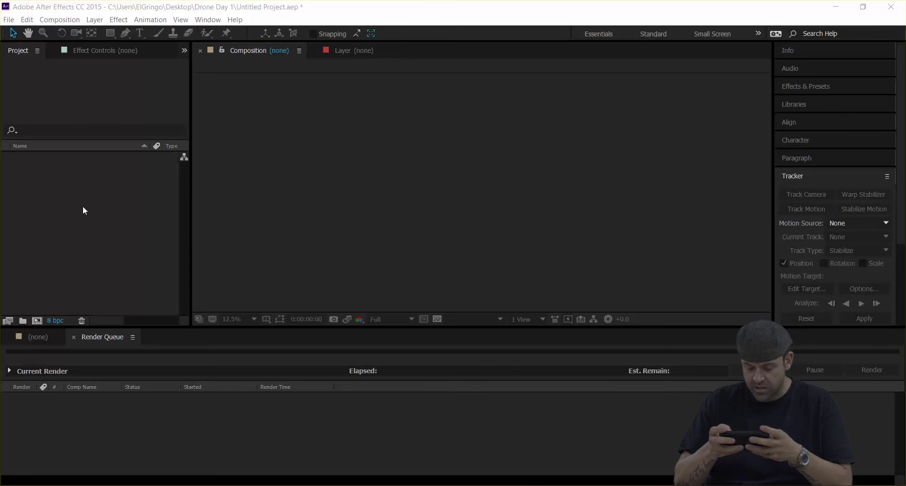
Import the DJI_0001.MOV drone clip and build a DJI_0001 composition from it
left_click(14, 21)
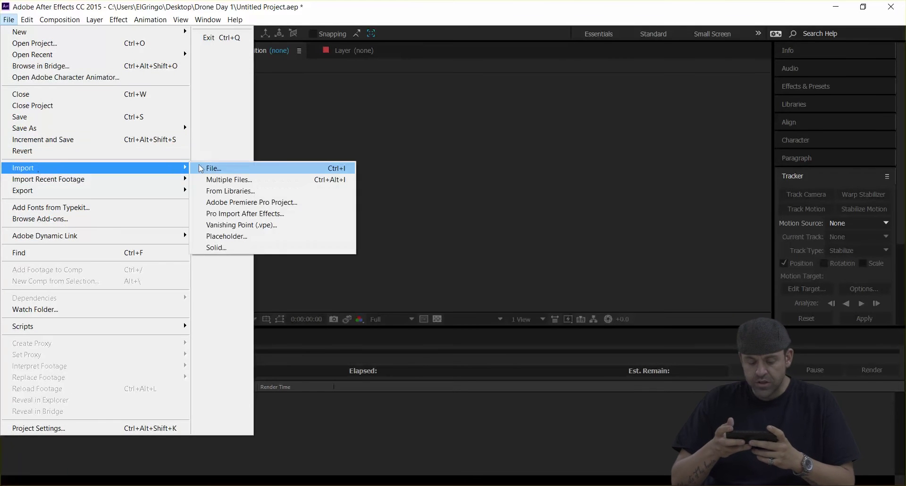
left_click(201, 168)
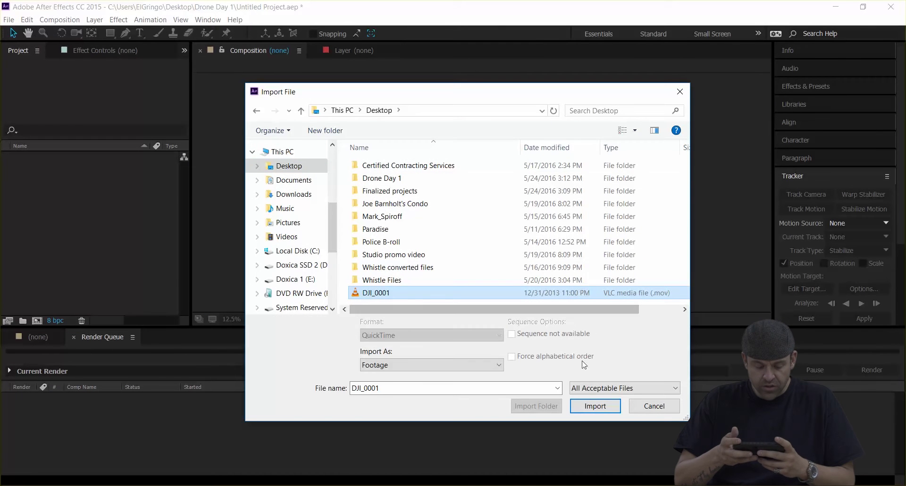
left_click(595, 406)
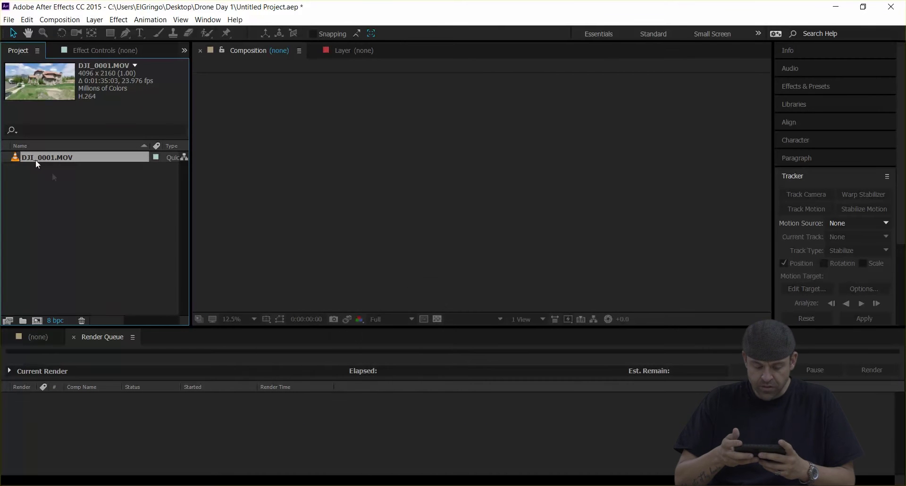
left_click_drag(32, 158, 38, 321)
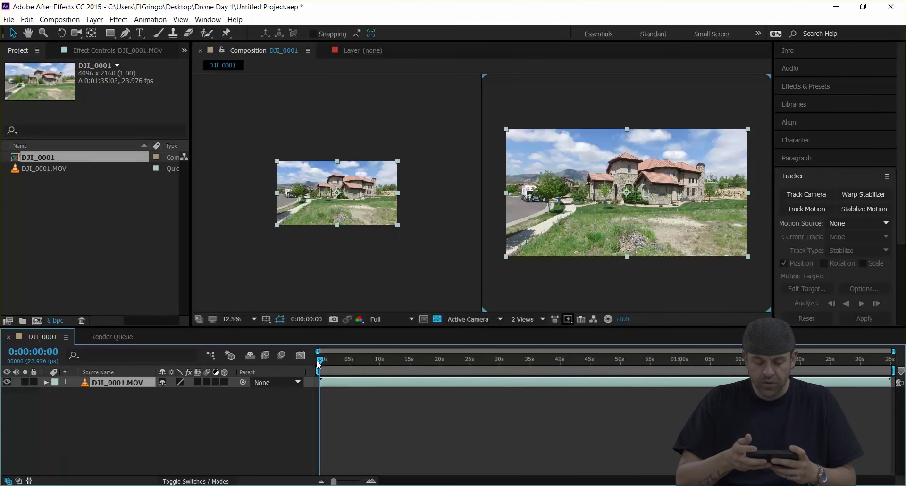
Set the work area to run from about 32 s to 39 s of the footage
left_click_drag(319, 363, 521, 361)
left_click_drag(320, 382, 512, 388)
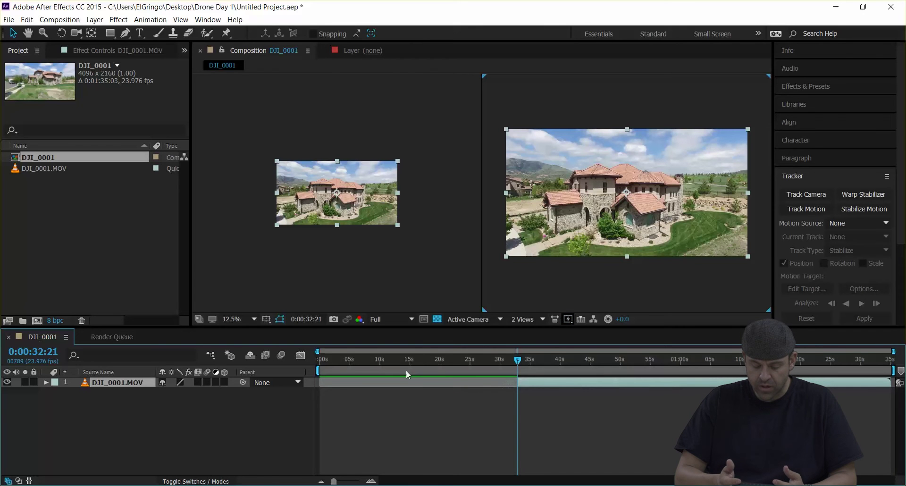
mouse_move(315, 369)
left_mouse_down()
mouse_move(594, 364)
mouse_move(561, 365)
left_mouse_up()
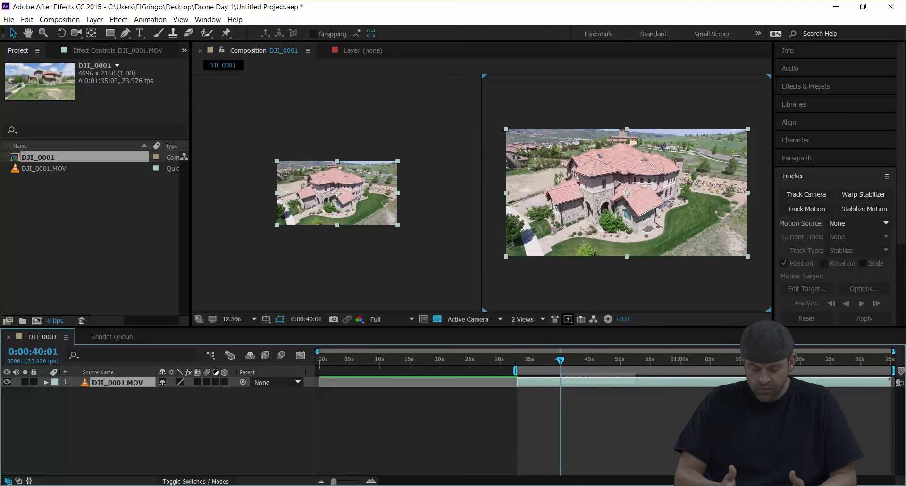
left_click_drag(889, 380, 566, 385)
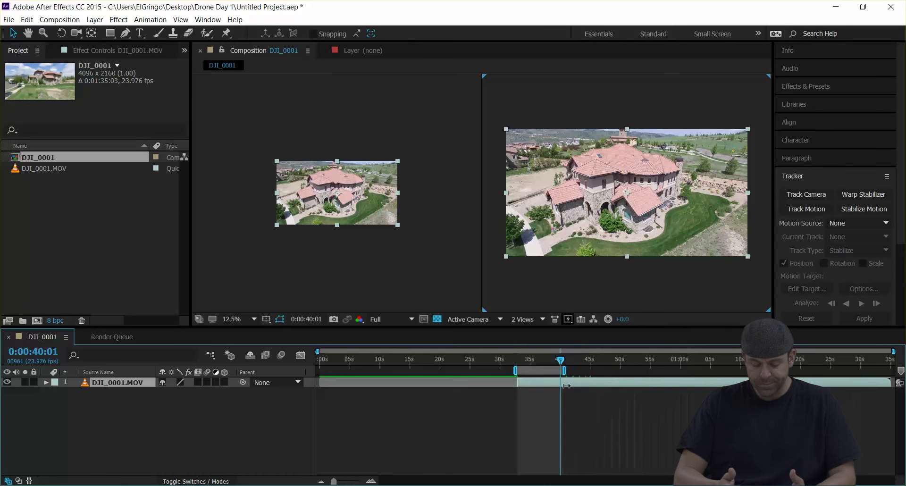
Trim the comp to the work area (0:00:07:02) and return to its start
right_click(543, 370)
left_click(570, 399)
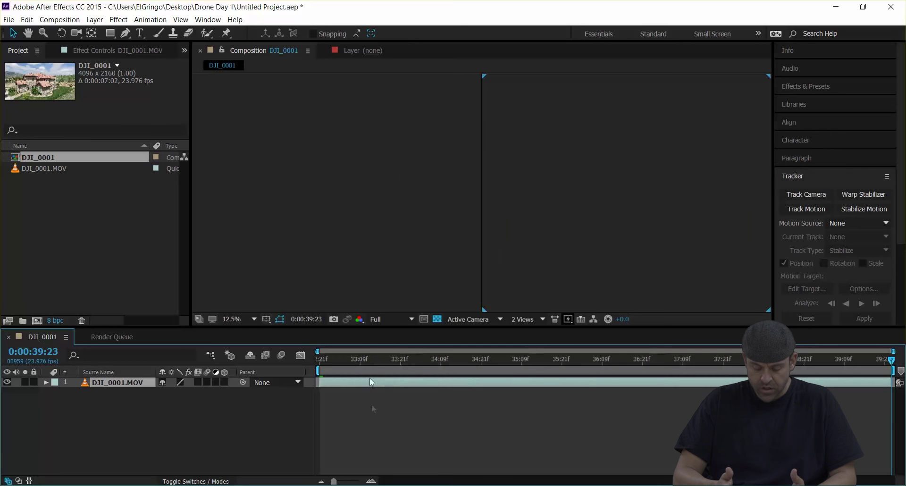
left_click(361, 361)
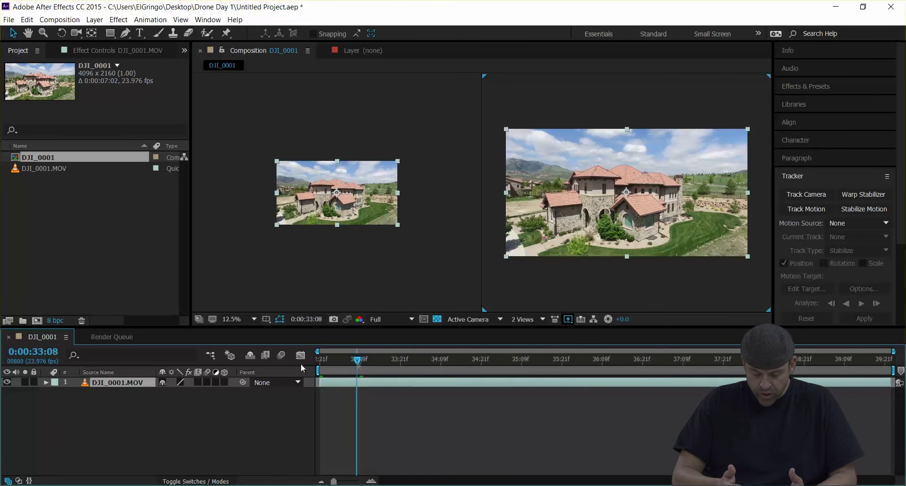
key("Home")
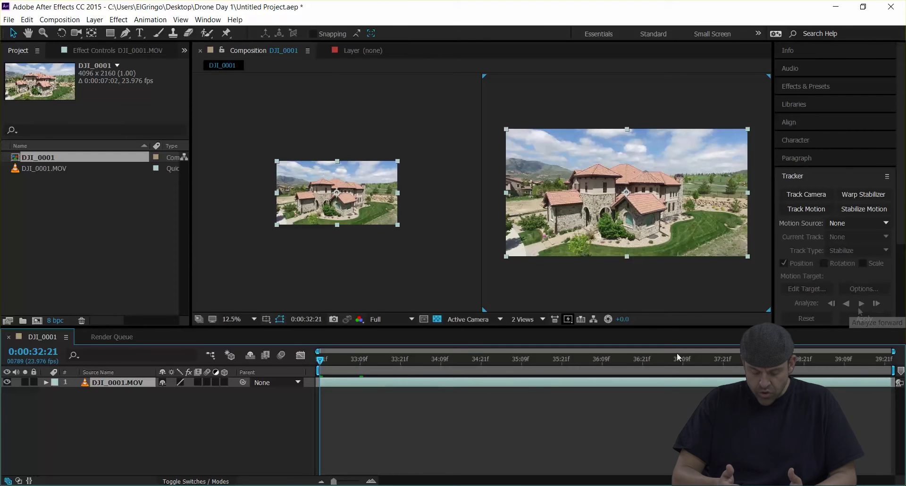
Start Track Motion on the drone layer at 100% zoom and enlarge Track Point 1's search and feature boxes
right_click(525, 383)
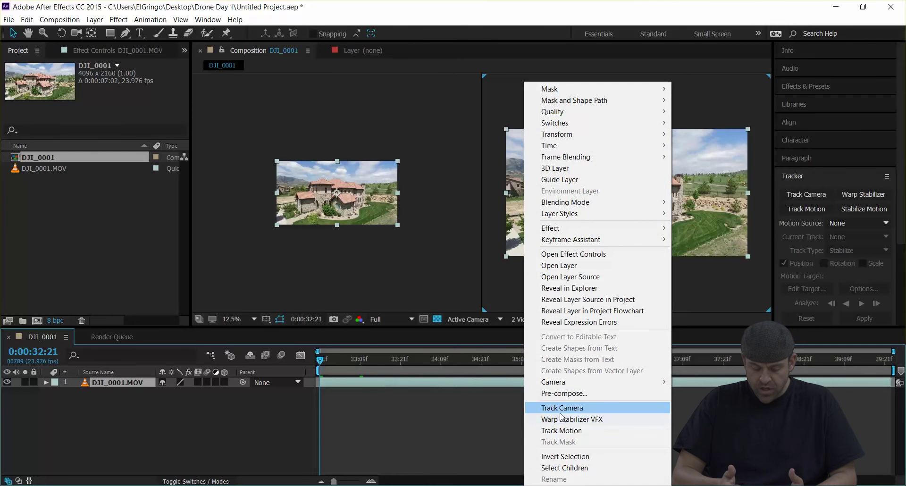
left_click(563, 430)
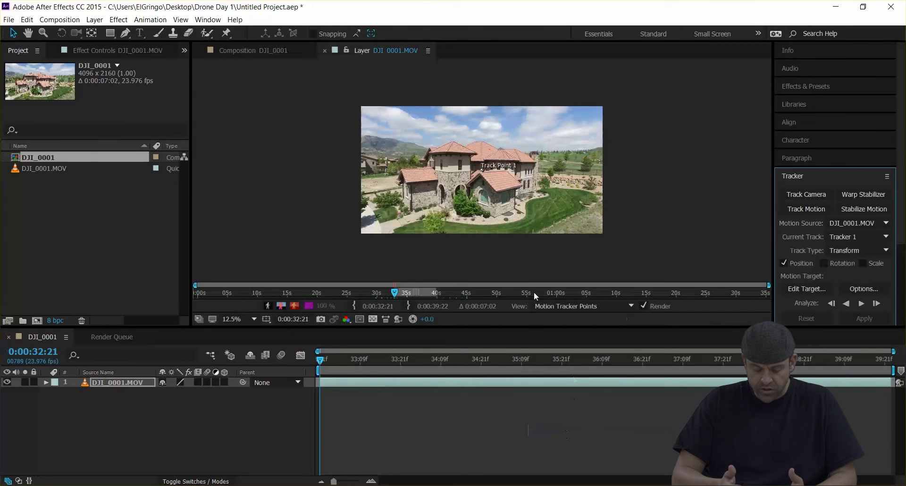
key("/")
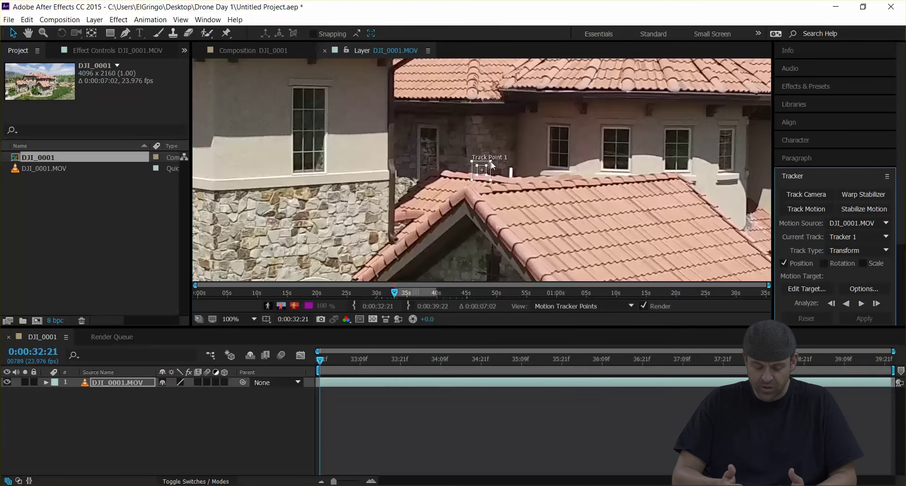
left_click_drag(495, 162, 529, 127)
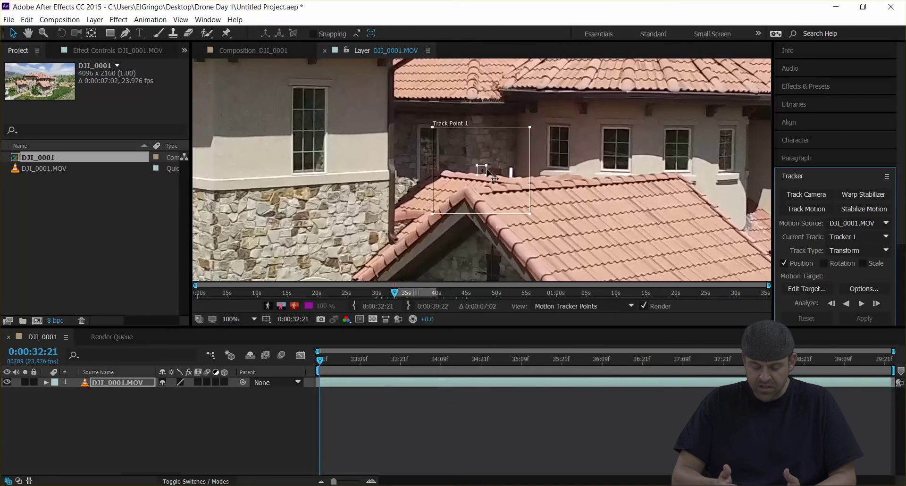
left_click_drag(486, 166, 487, 111)
scroll(492, 129, "down", 2)
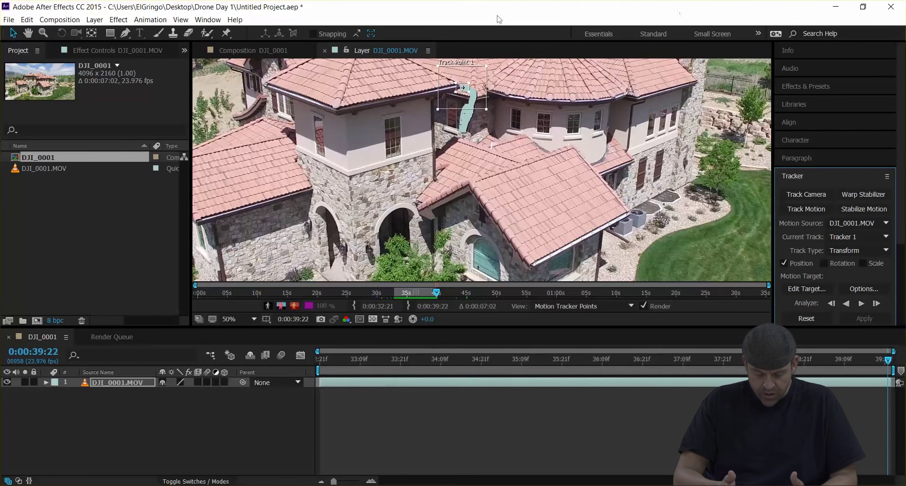
Add a new Null Object (Null 1) to the composition
scroll(469, 118, "up", 2)
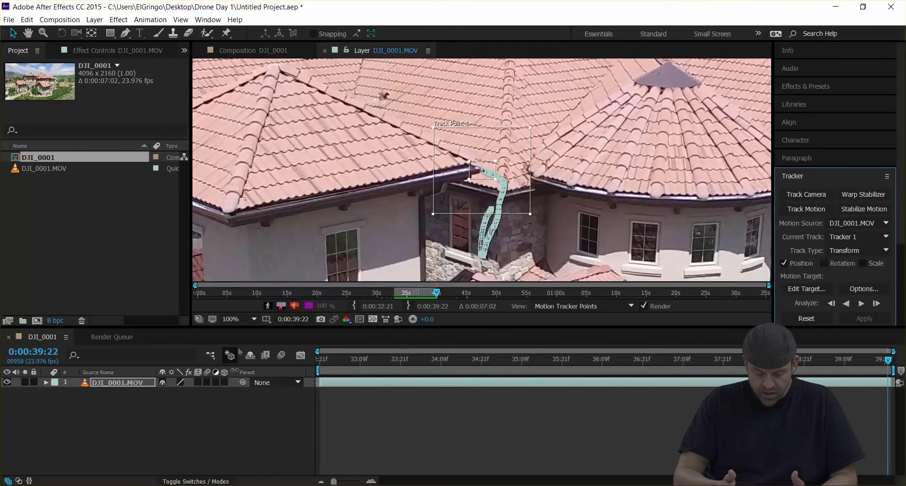
right_click(180, 419)
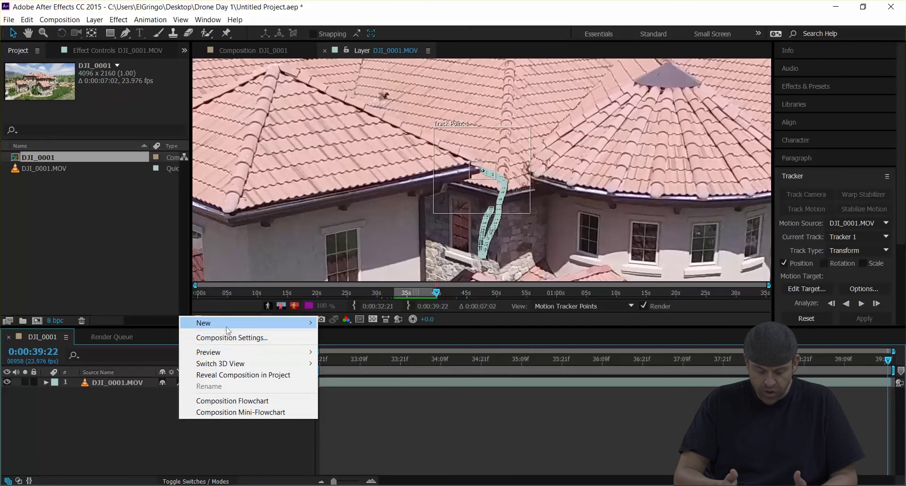
mouse_move(227, 328)
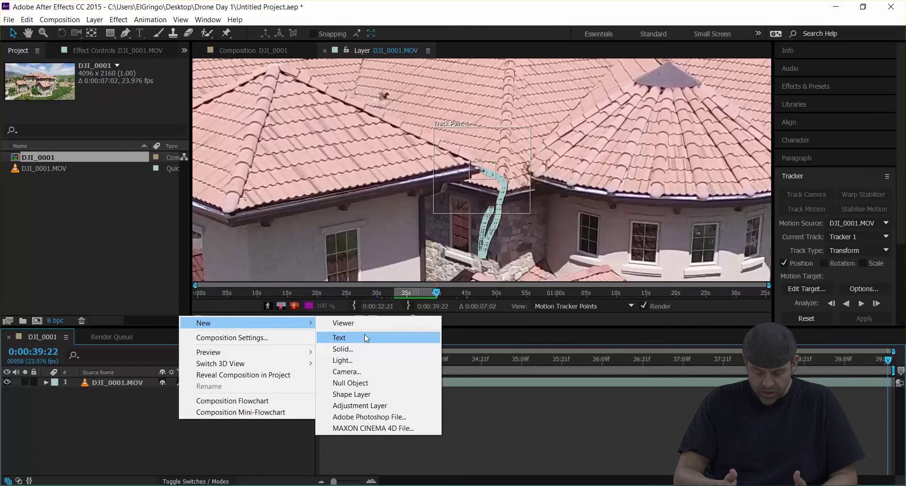
left_click(350, 383)
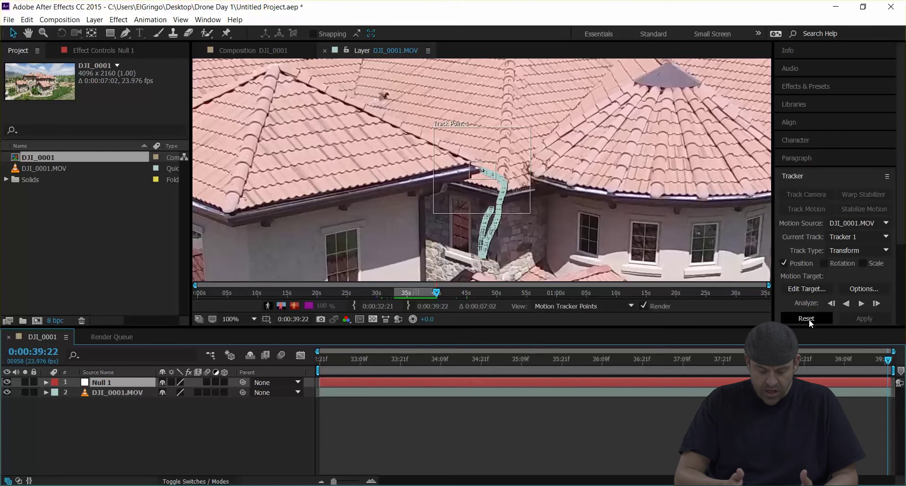
Target Null 1 with Tracker 1 and apply the track in X and Y
left_click(808, 289)
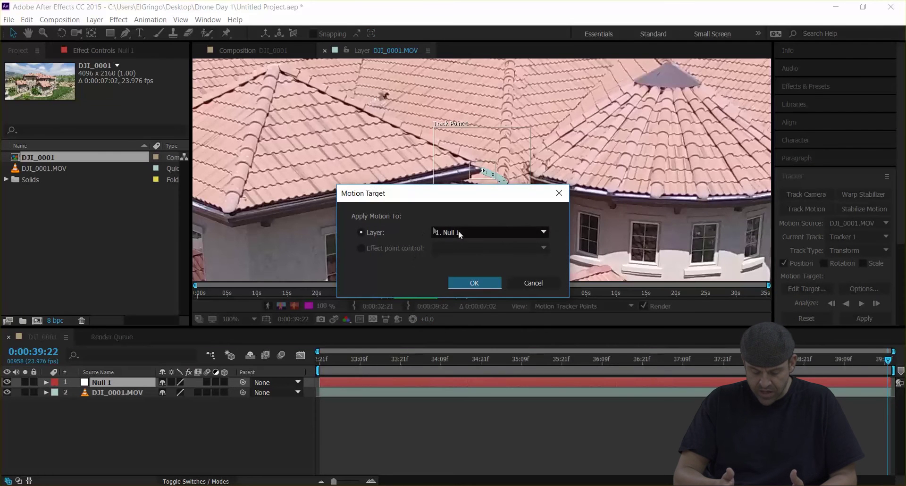
left_click(474, 283)
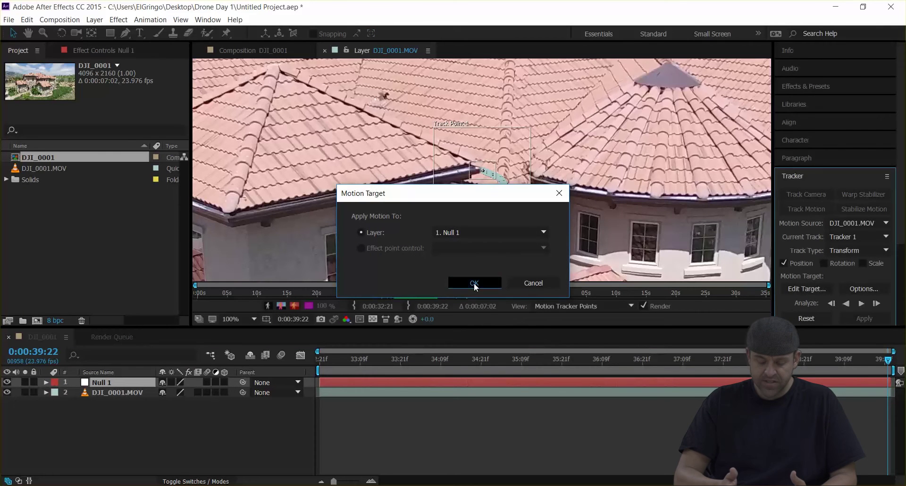
left_click(858, 318)
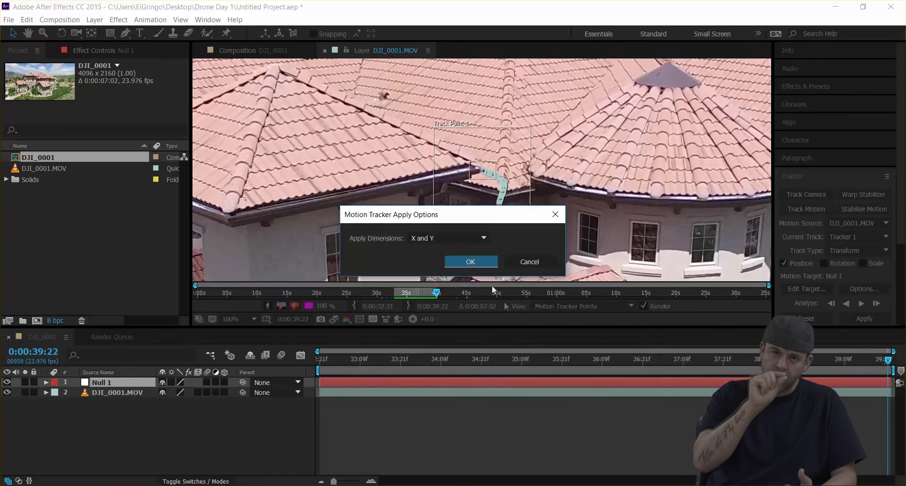
left_click(471, 262)
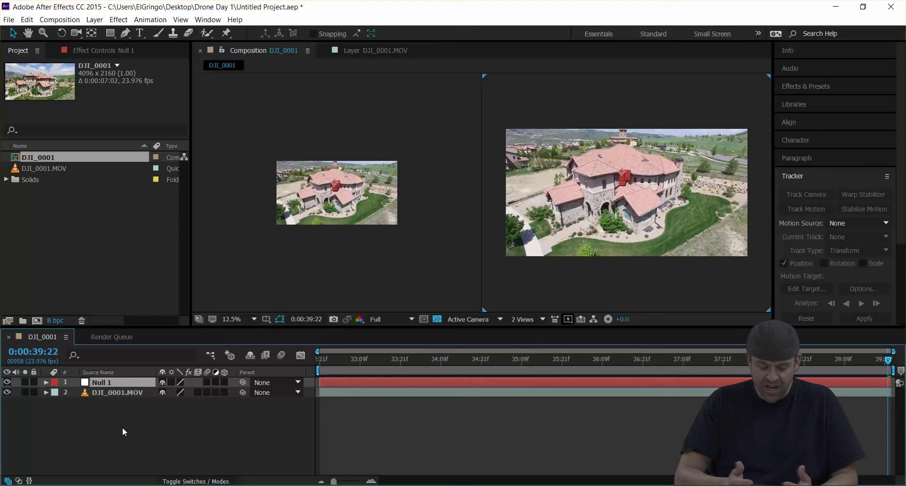
Flip DJI_0001.MOV horizontally and vertically, parent it to Null 1, and return to about 0:00:33:04
left_click(120, 393)
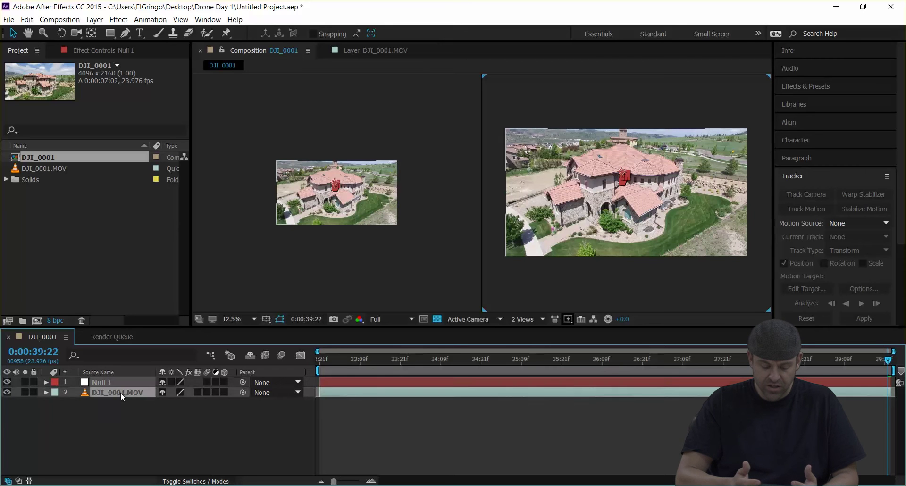
right_click(445, 389)
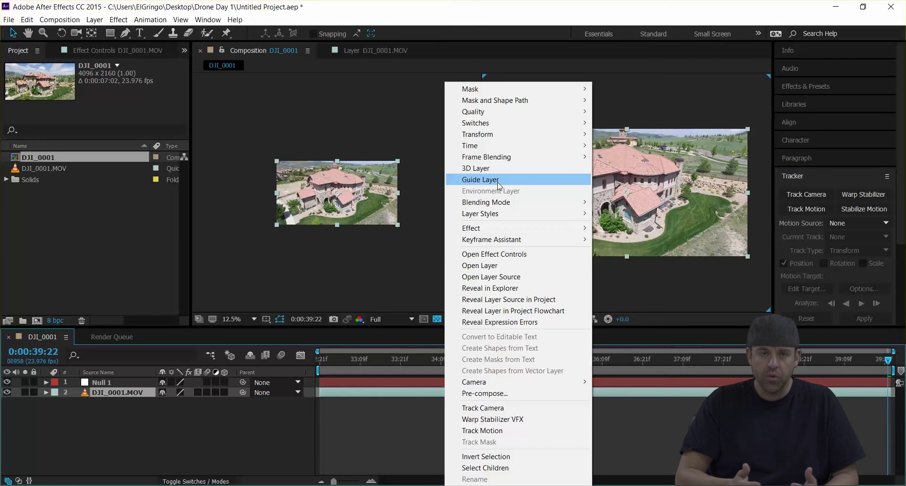
mouse_move(528, 136)
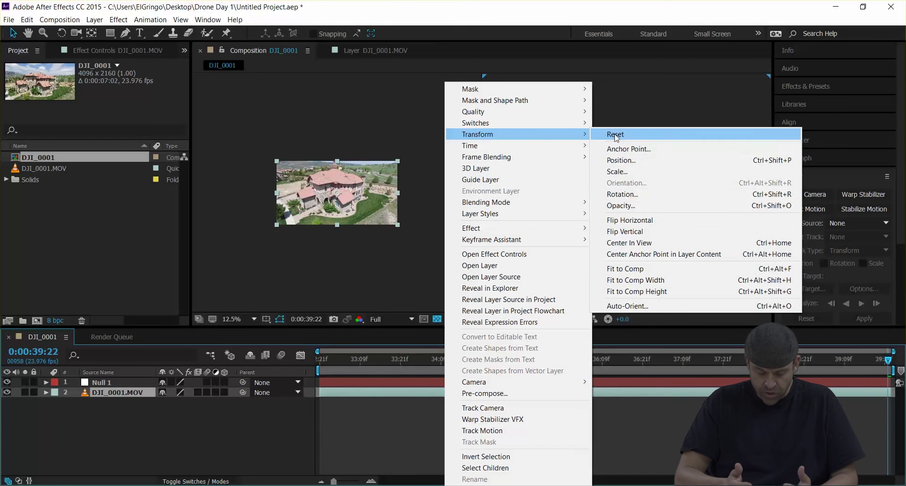
left_click(636, 223)
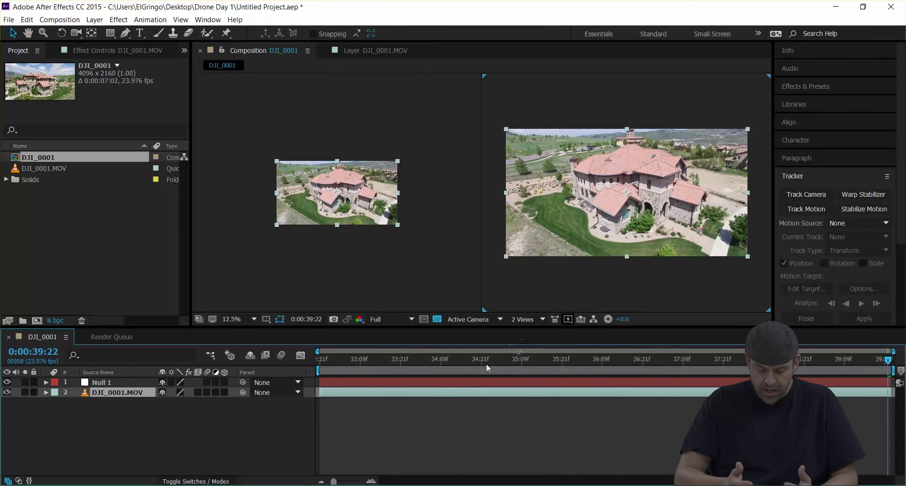
right_click(462, 393)
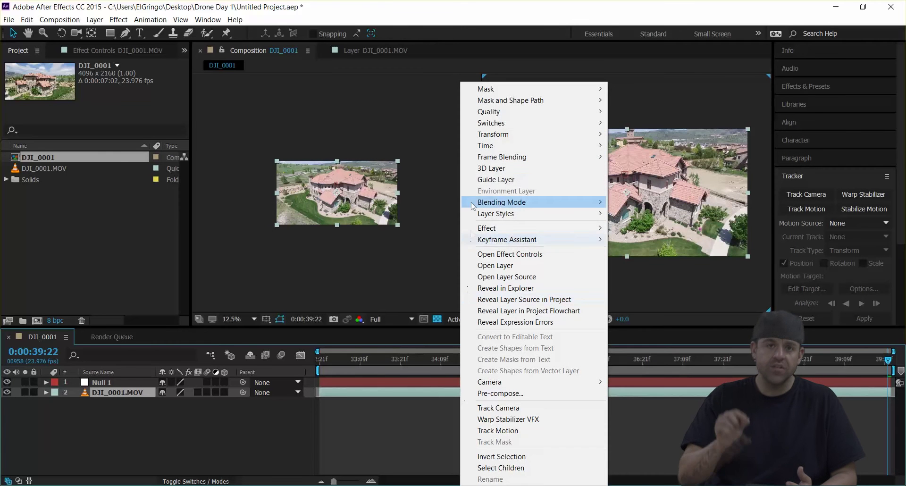
mouse_move(524, 135)
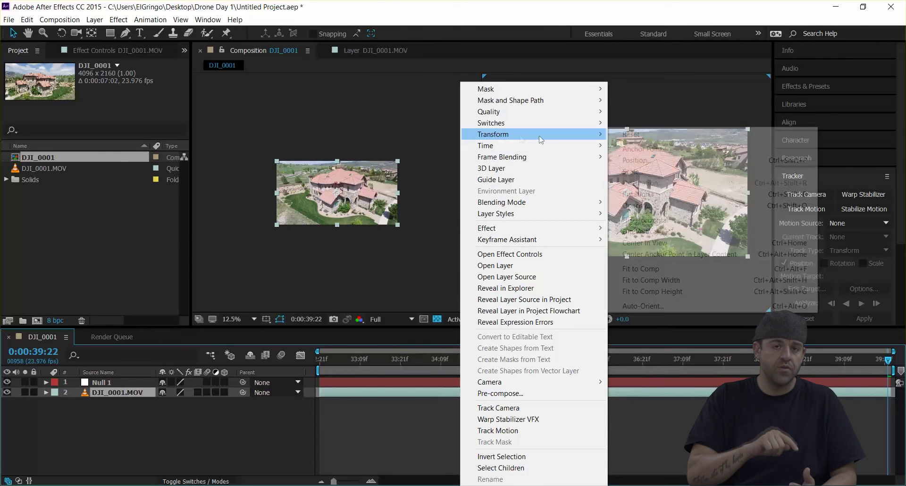
left_click(706, 232)
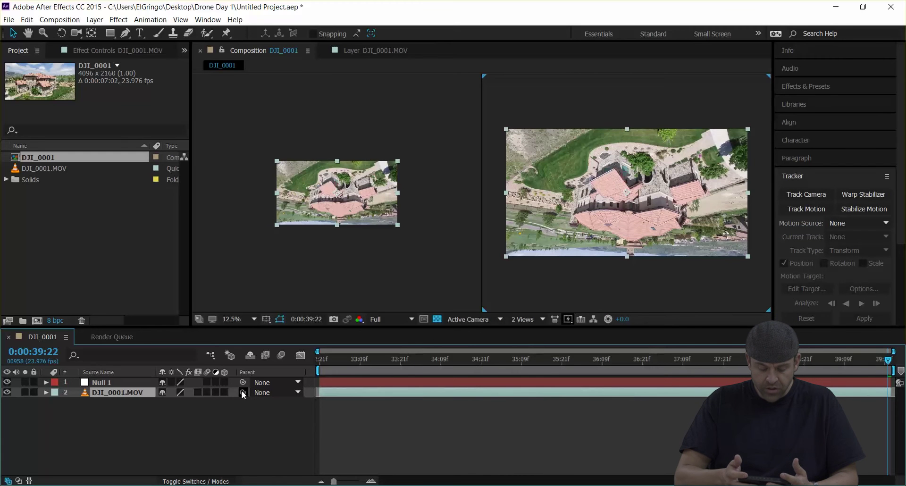
left_click_drag(196, 392, 122, 383)
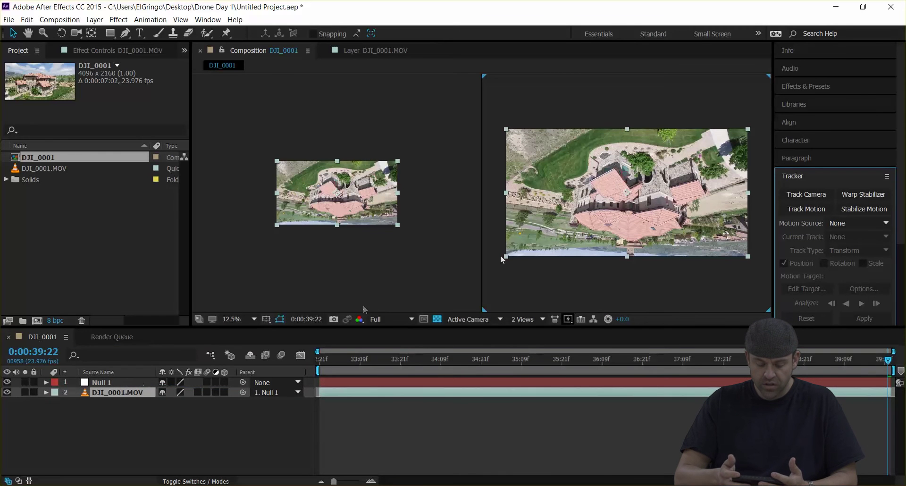
left_click_drag(333, 358, 342, 352)
key("space")
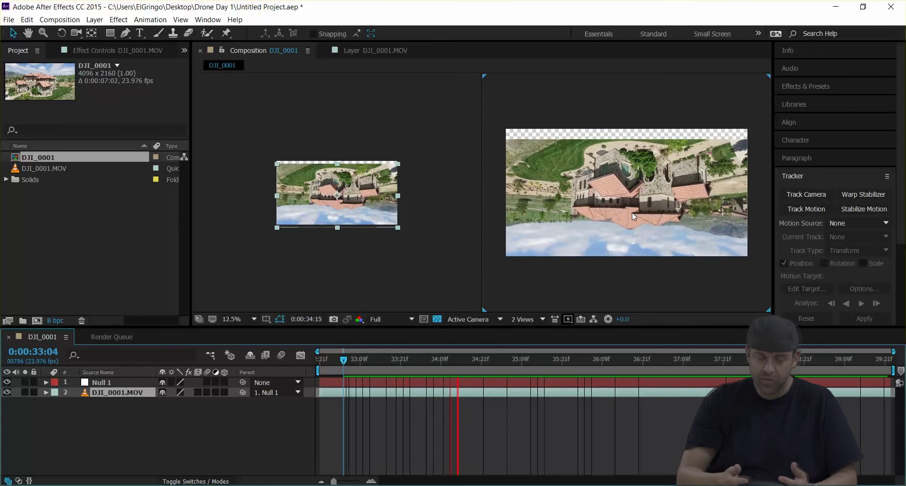
key("space")
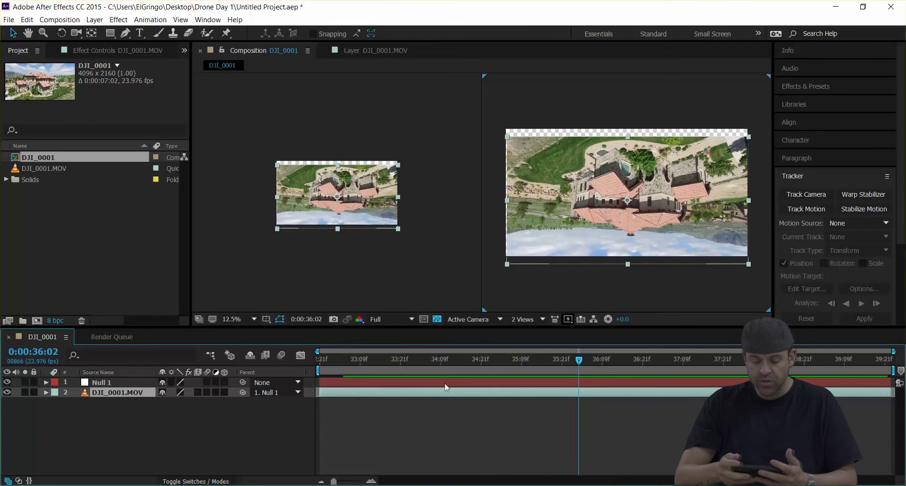
left_click_drag(268, 432, 116, 383)
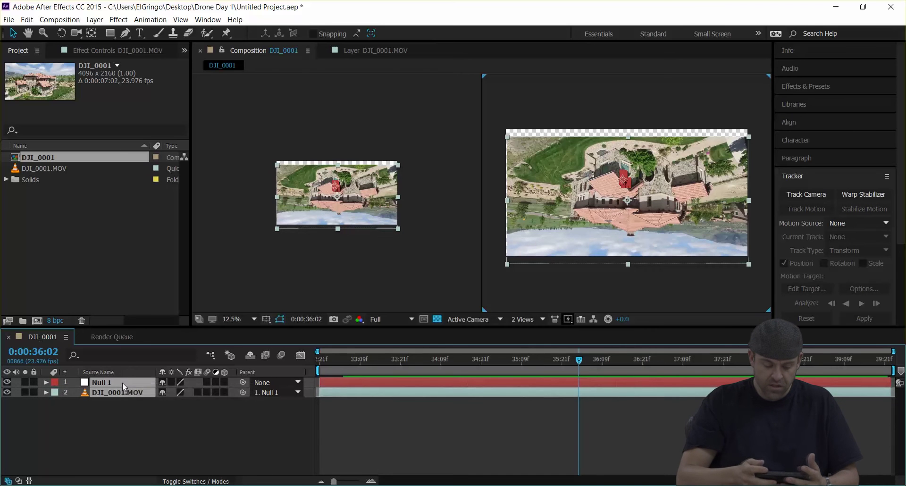
Pre-compose both layers into a precomp named 'Stabilize flipped'
right_click(123, 383)
left_click(162, 393)
left_click(494, 315)
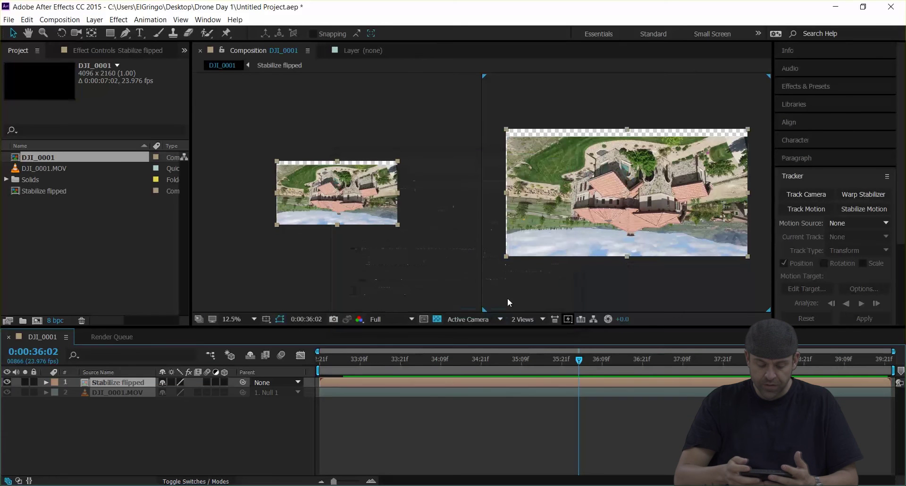
Flip the Stabilize flipped precomp horizontally and vertically so the house is upright
right_click(374, 384)
mouse_move(472, 138)
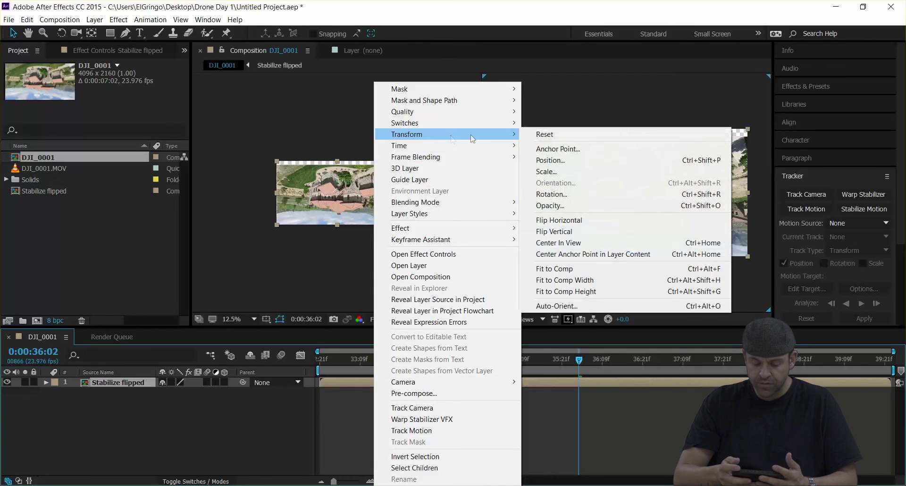
left_click(560, 224)
right_click(436, 379)
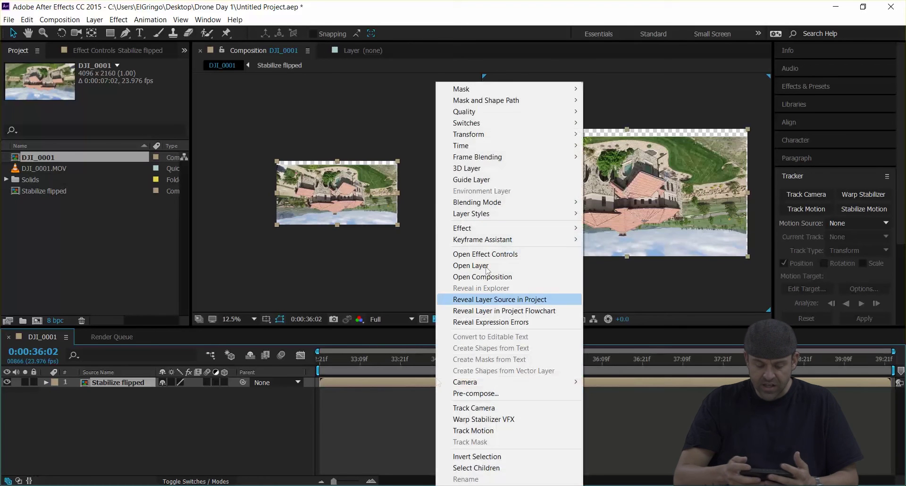
mouse_move(486, 134)
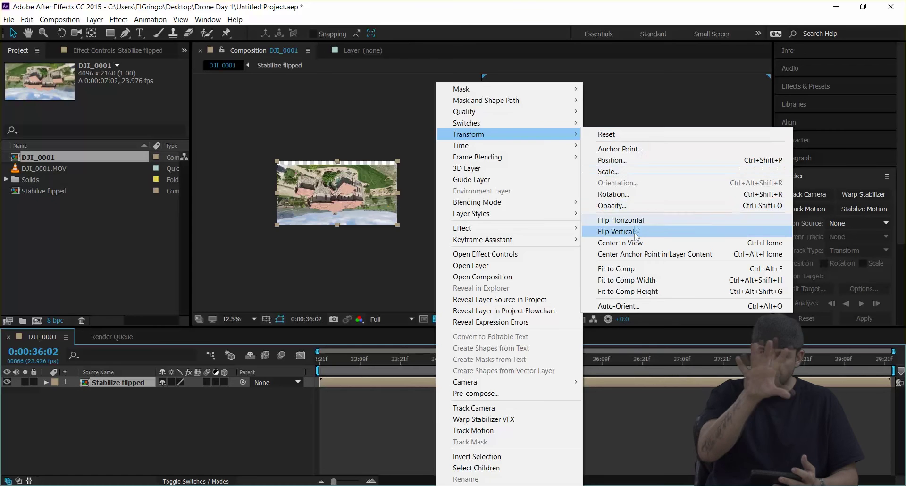
left_click(619, 231)
left_click_drag(580, 361, 299, 408)
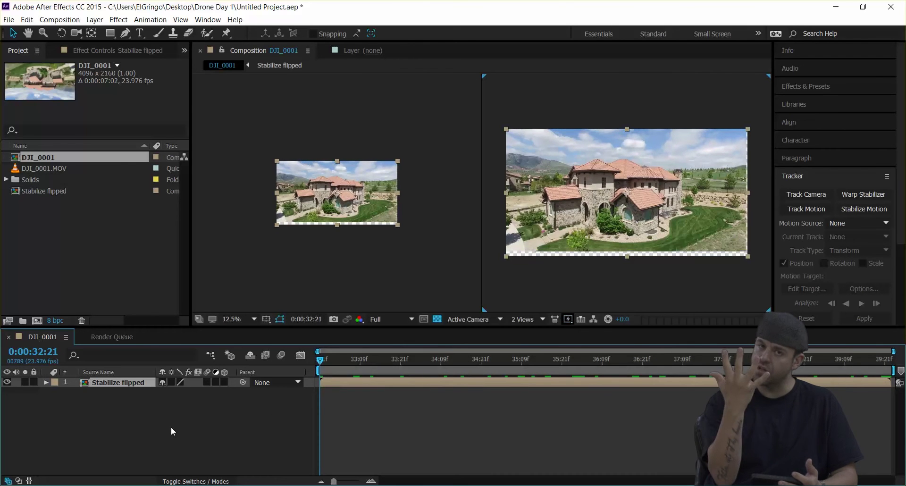
Scrub the Stabilize flipped Scale through -94% and -78% to -122%, checking frames for empty edges
left_click(45, 382)
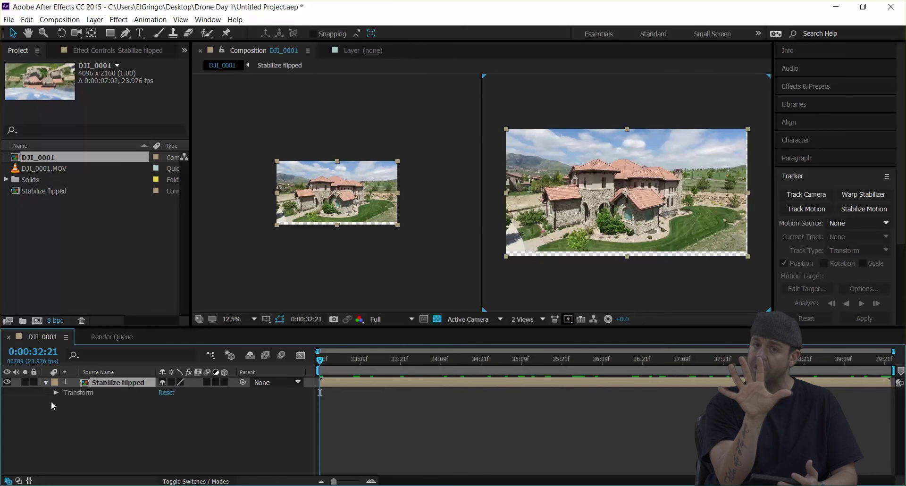
left_click(55, 393)
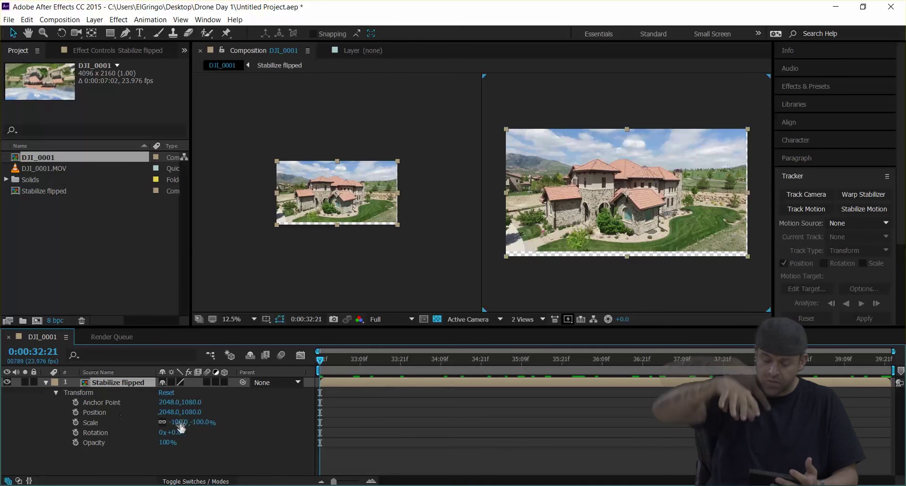
left_click_drag(182, 423, 183, 422)
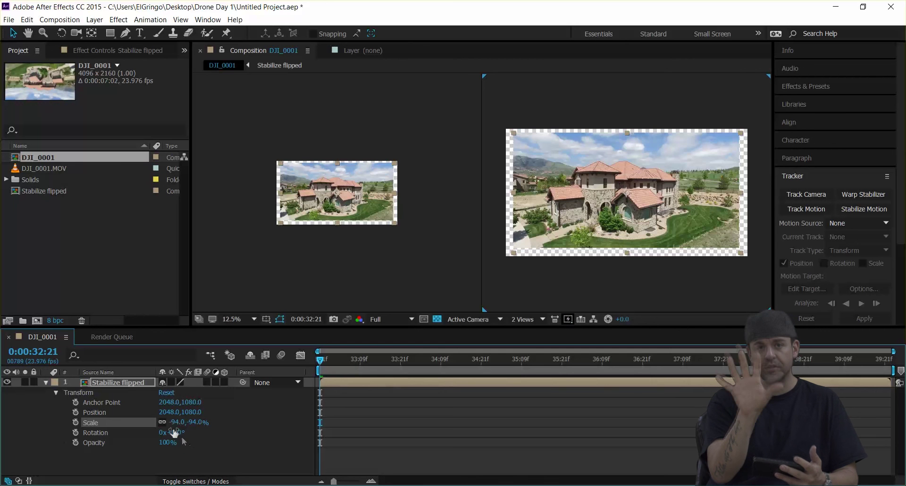
left_click_drag(183, 423, 169, 428)
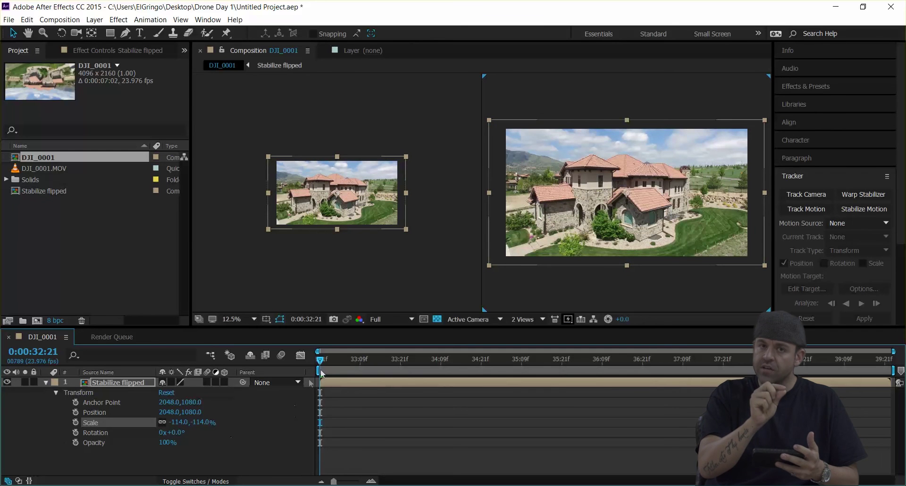
left_click_drag(329, 364, 507, 383)
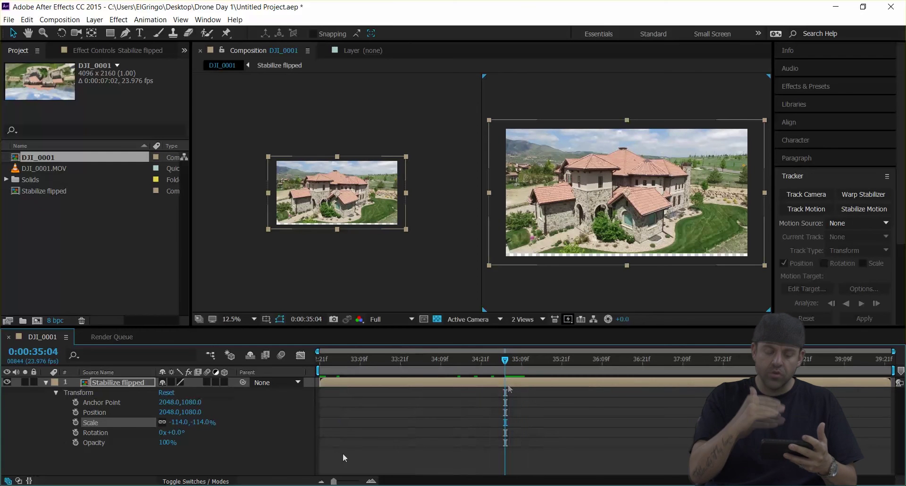
left_click_drag(180, 421, 180, 427)
left_click_drag(510, 360, 684, 367)
key("Home")
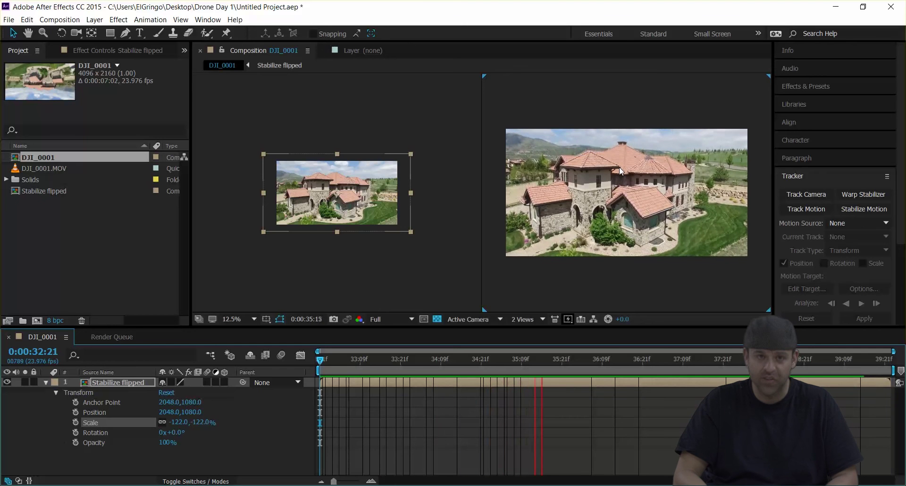
key("space")
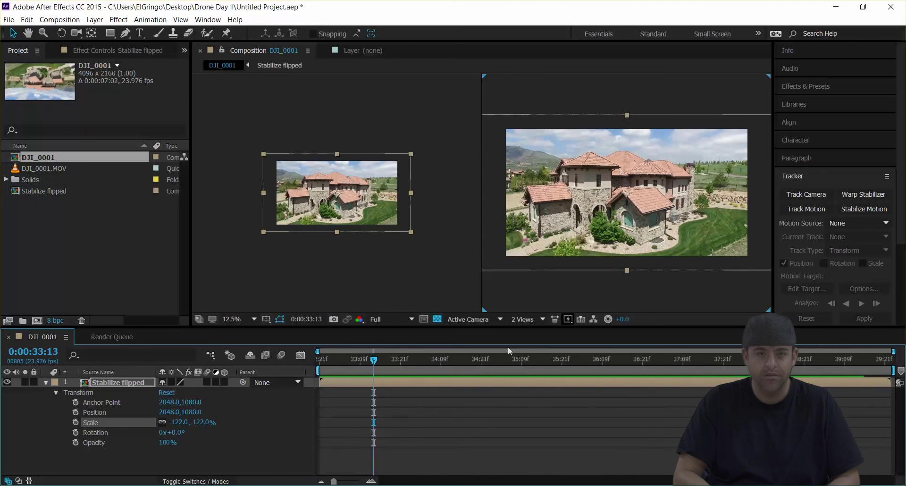